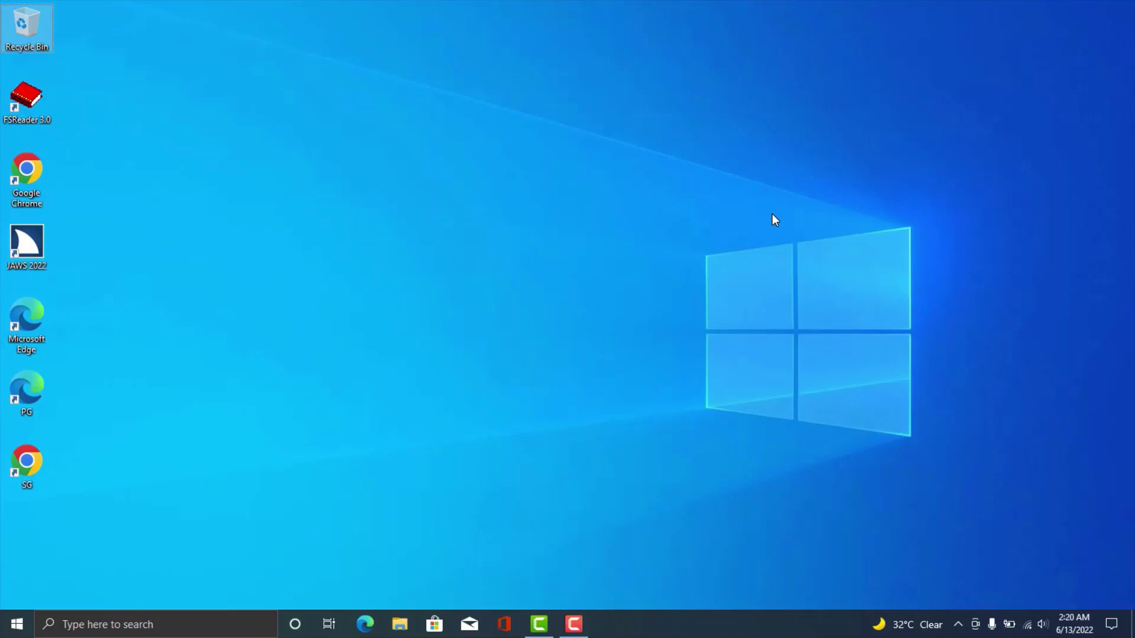
Search Google for "obs" in Google Chrome and open the Open Broadcaster Software result from obsproject.com in a new tab.
key("g")
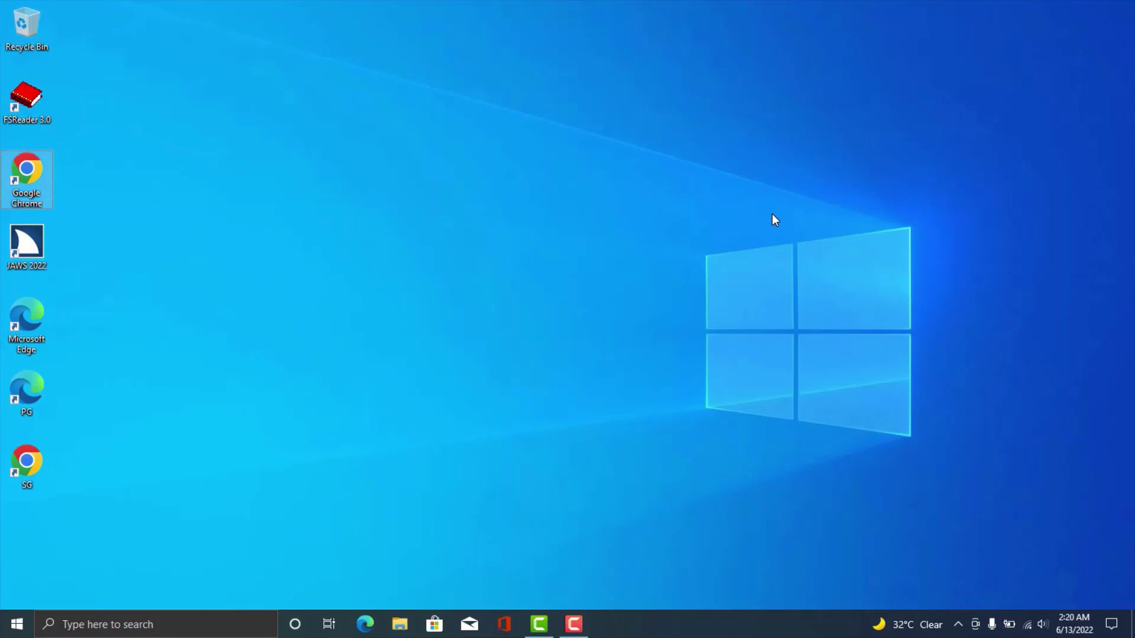
key("Return")
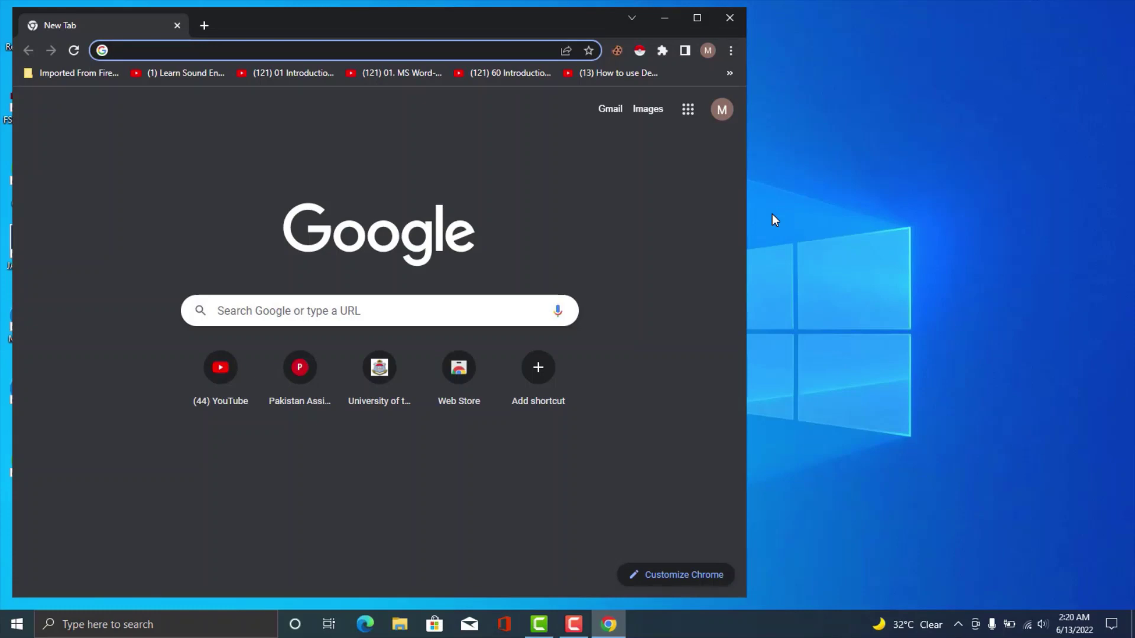
type("obs")
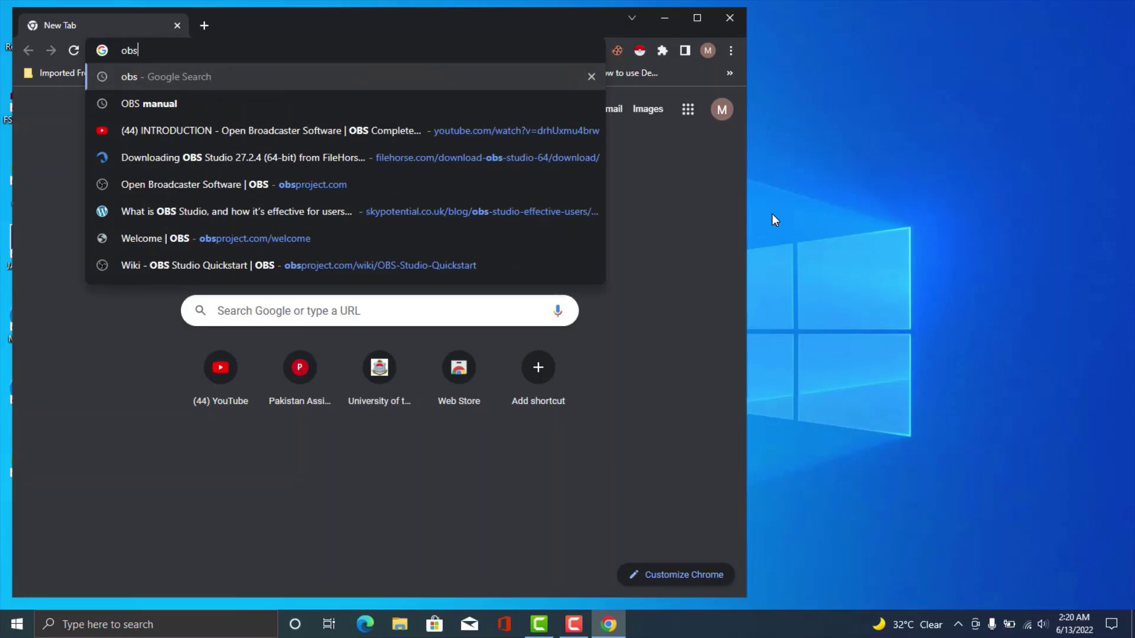
key("Return")
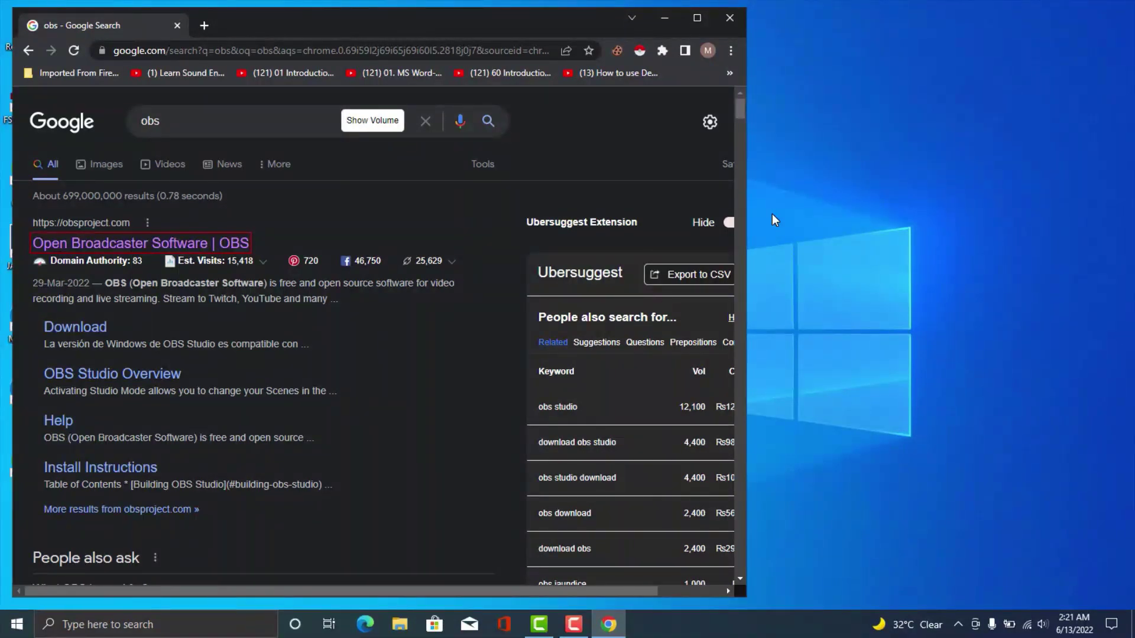
key("ctrl+shift+Return")
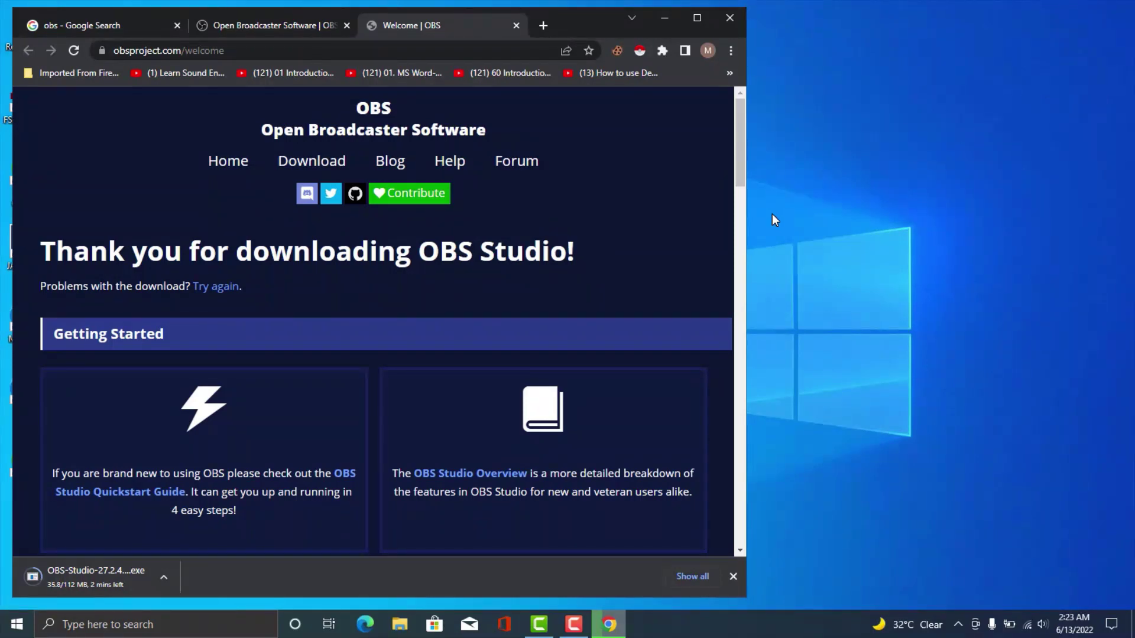
Pause and cancel the running download of OBS-Studio-27.2.4-Full-Installer-x64 (1).exe in the browser's downloads list.
key("ctrl+j")
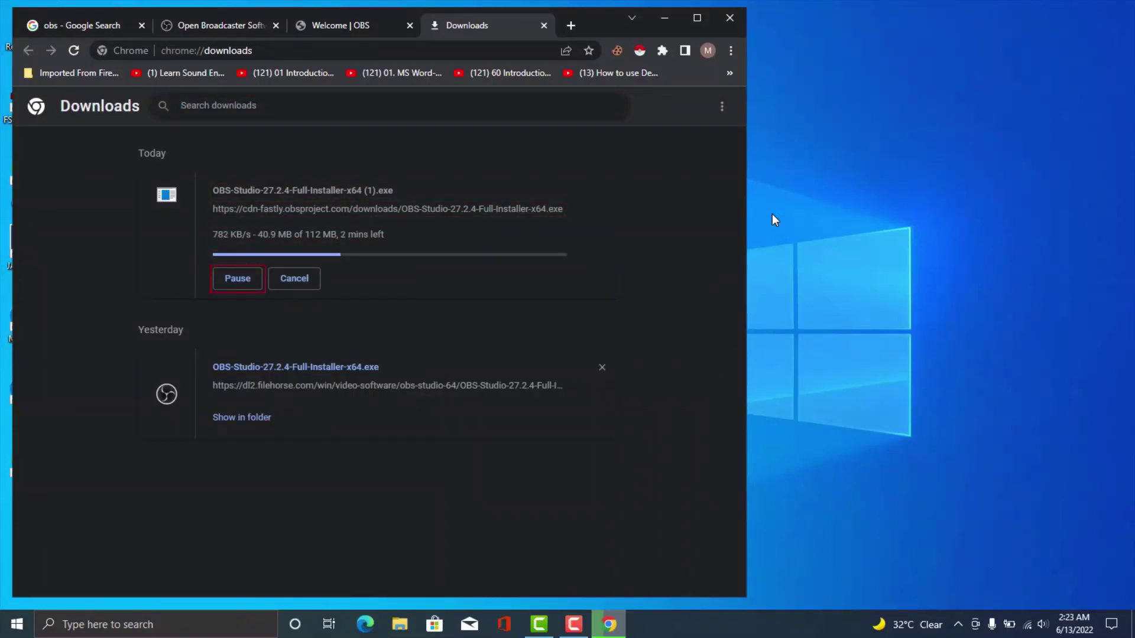
key("Return")
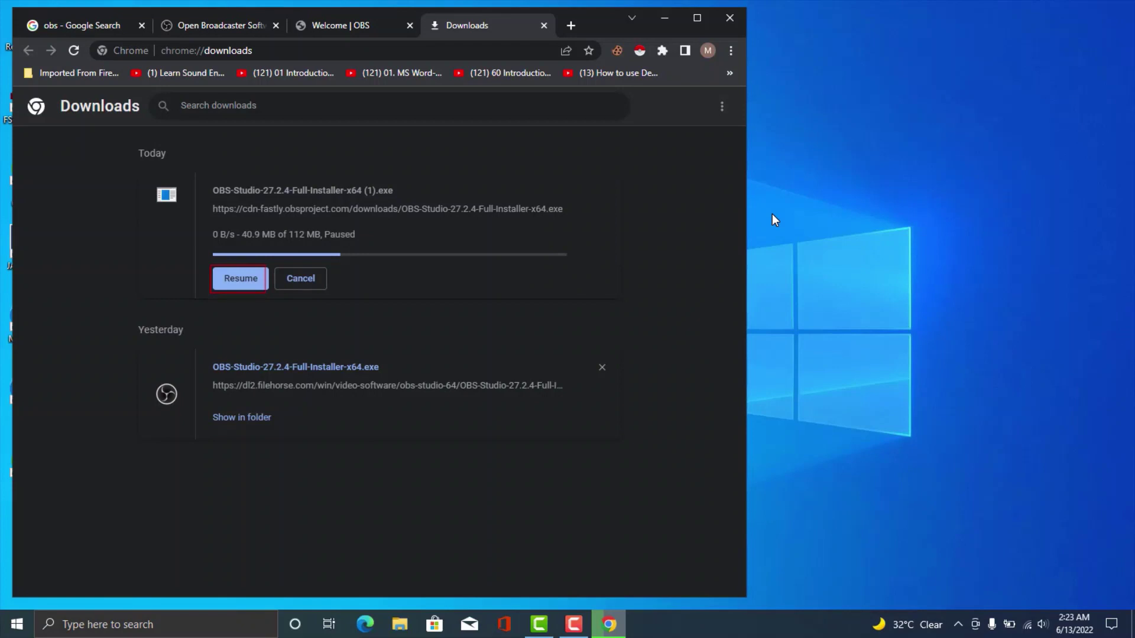
key("Tab")
key("Tab")
key("Tab")
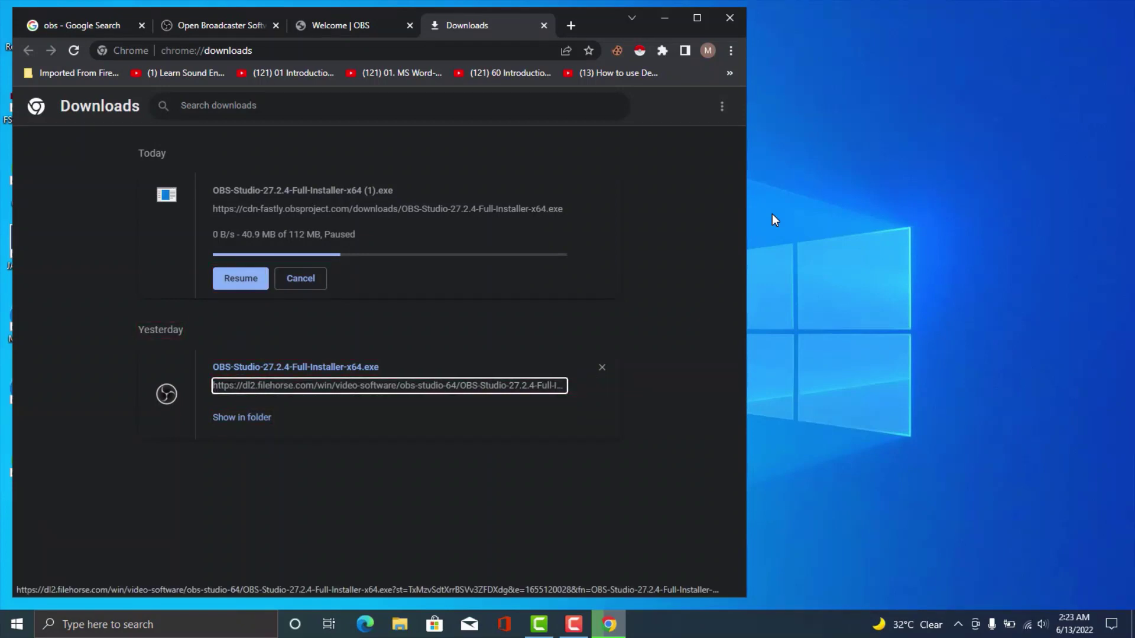
key("shift+Tab")
key("shift+Tab")
key("Return")
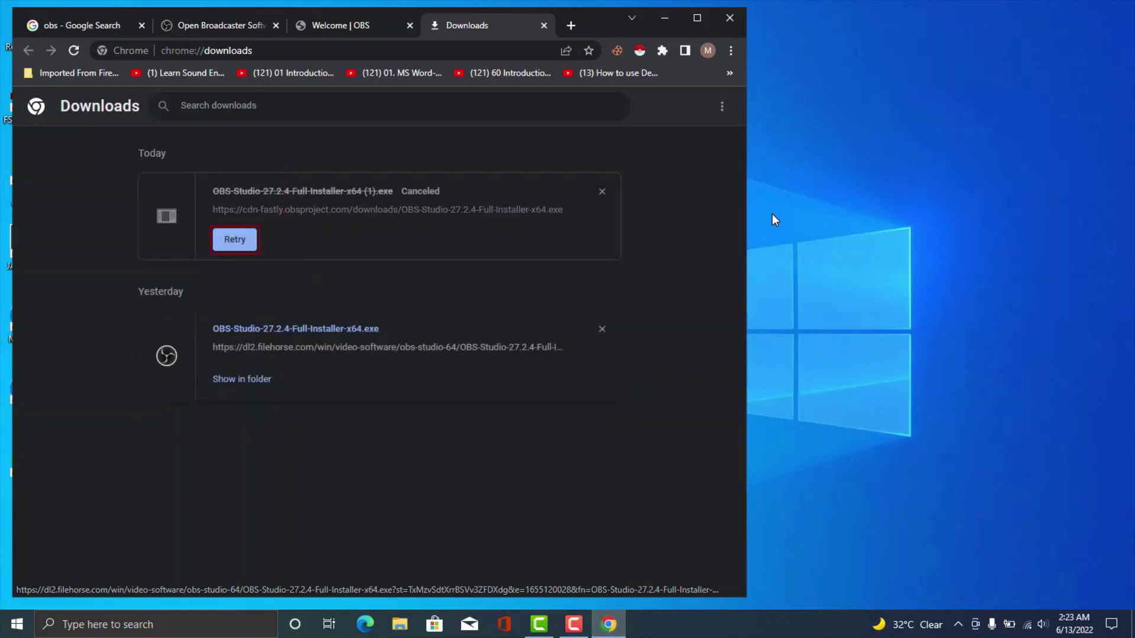
Remove the cancelled OBS installer entry from the downloads list and close the browser to return to the desktop.
key("Tab")
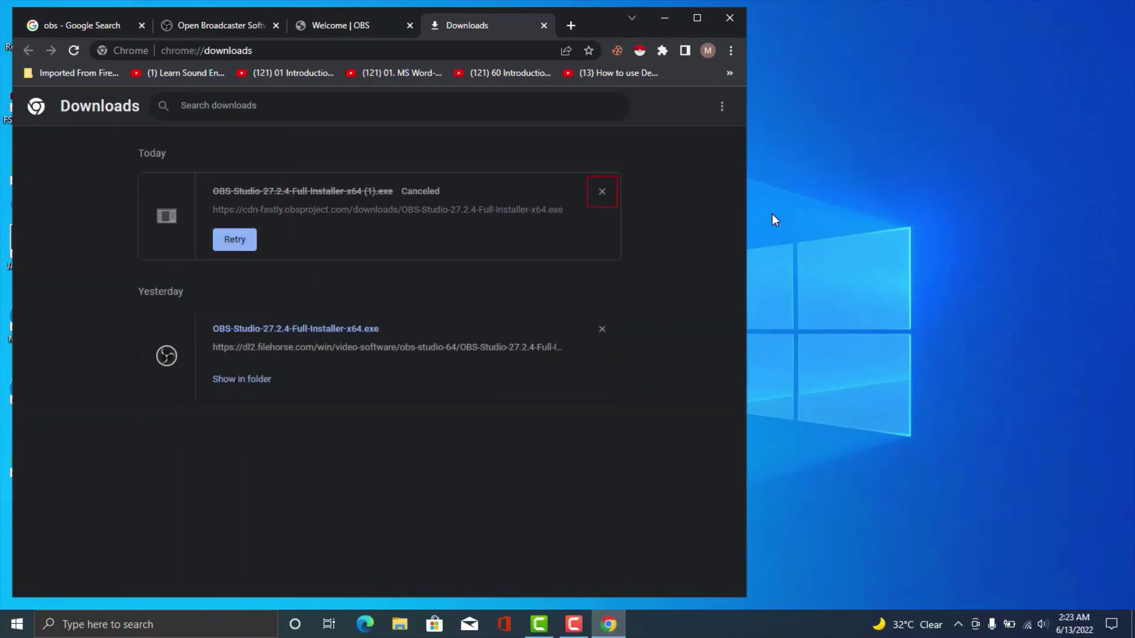
key("Return")
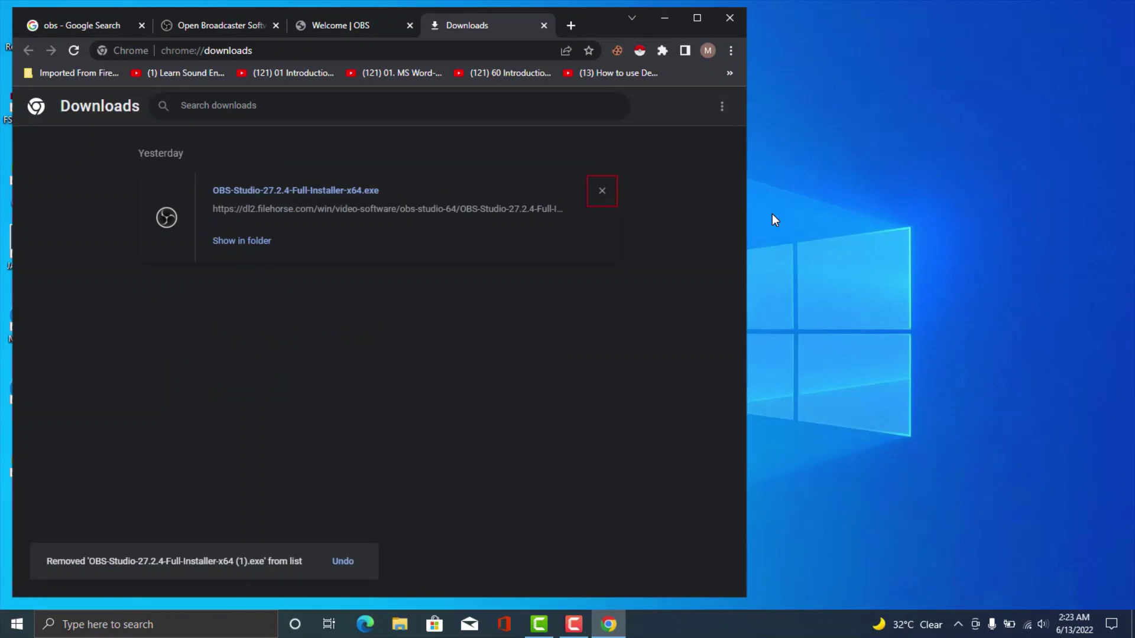
key("alt+F4")
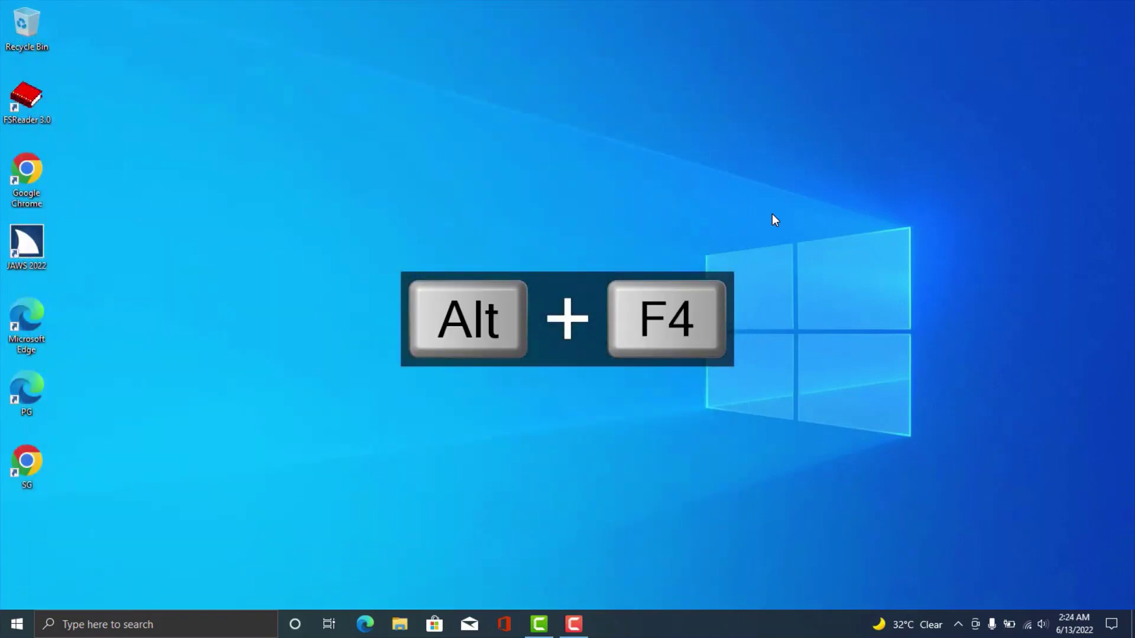
key("super+d")
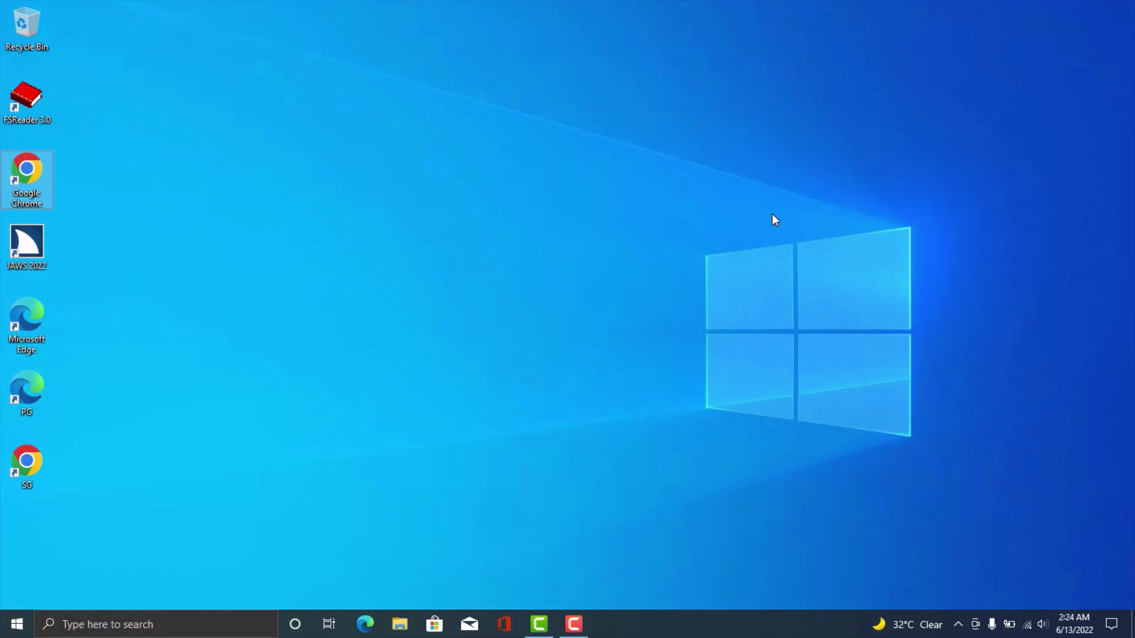
Open the Downloads folder in File Explorer.
key("super+e")
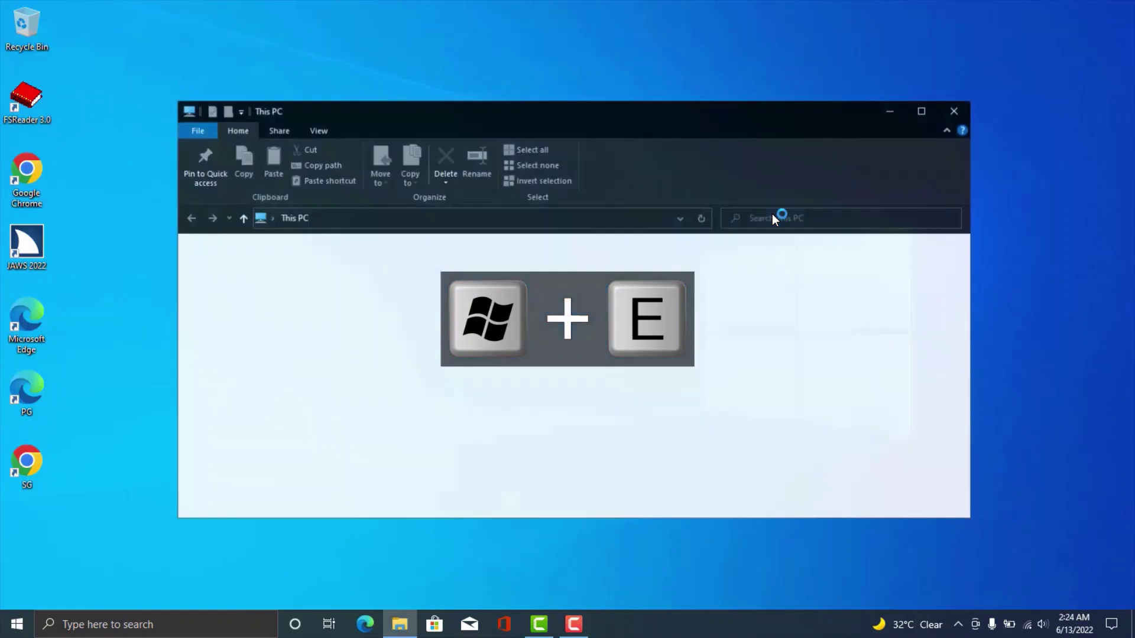
key("Down")
key("Down")
key("Down")
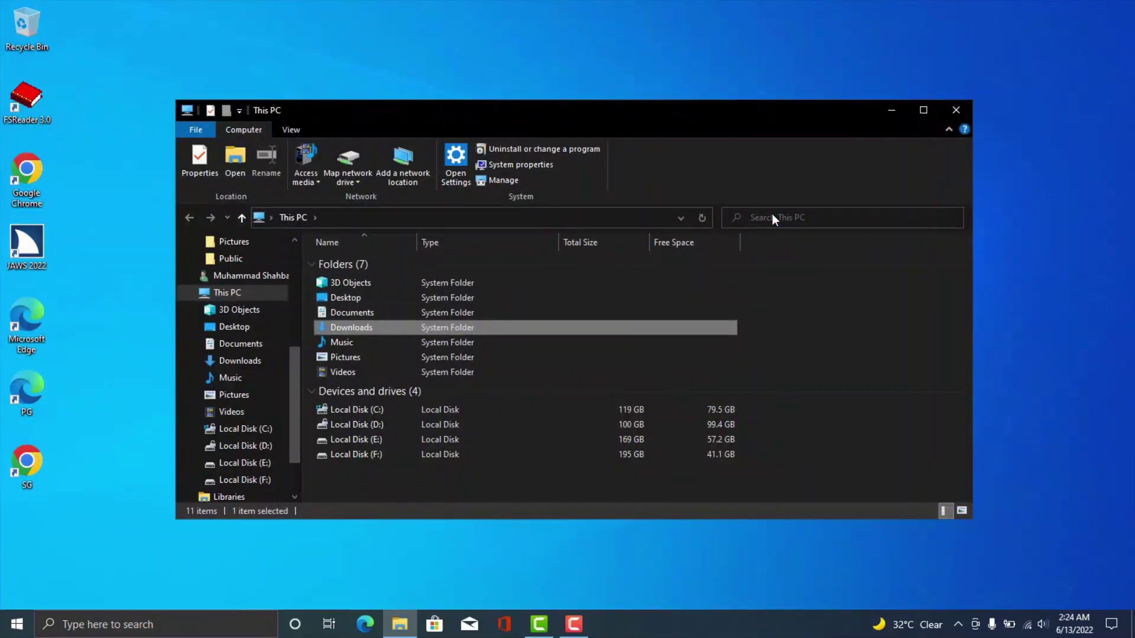
key("Return")
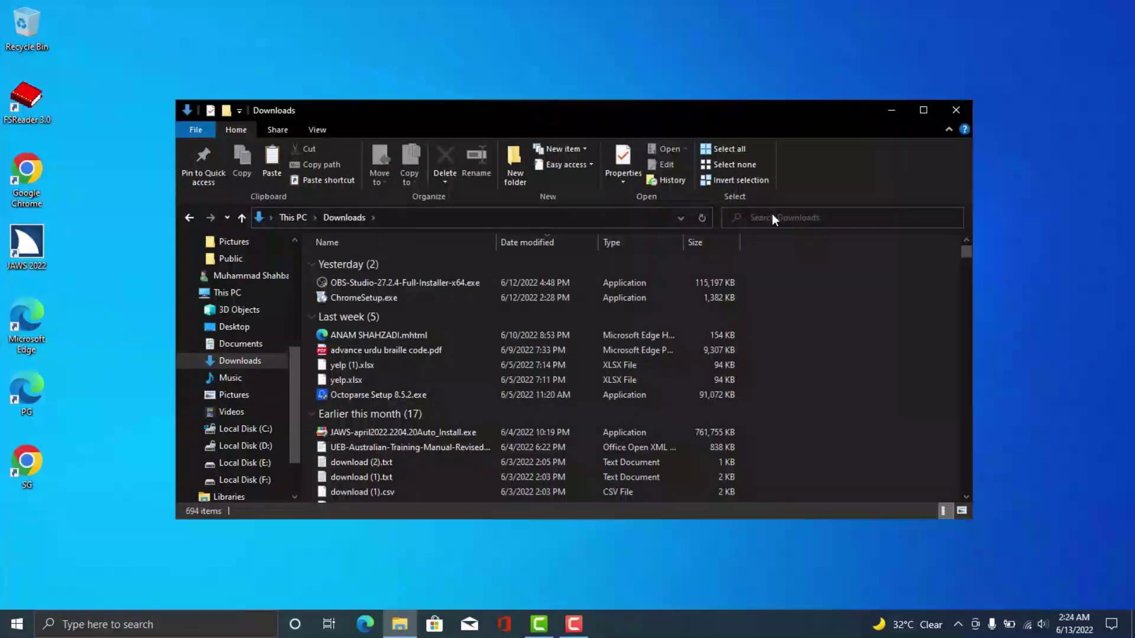
Run OBS-Studio-27.2.4-Full-Installer-x64.exe and allow it to make changes to the computer.
key("Up")
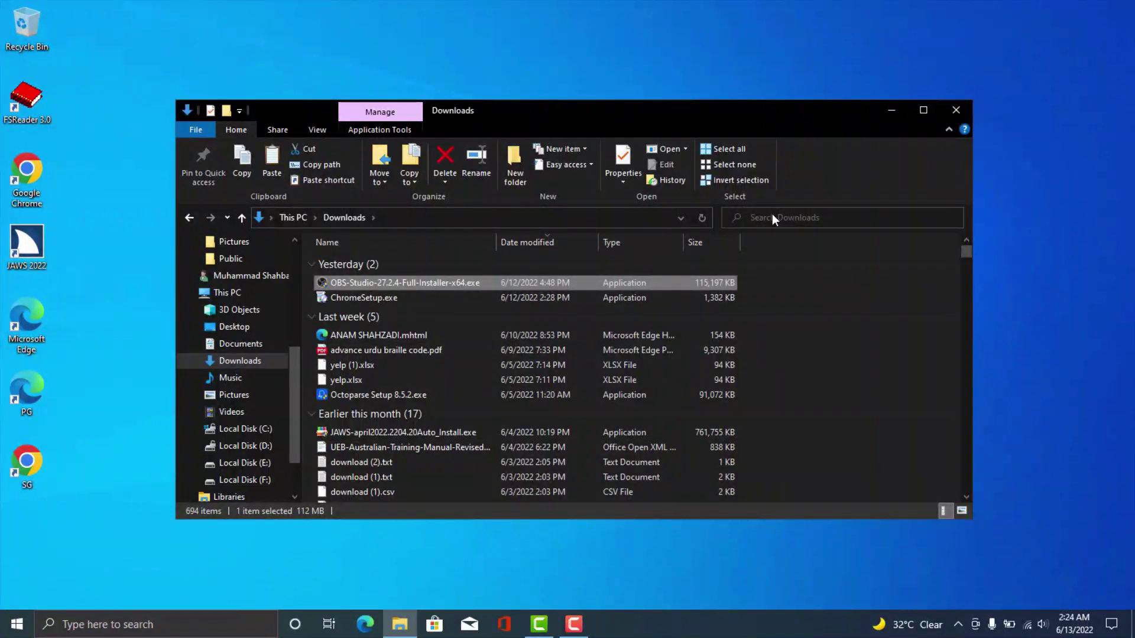
key("Return")
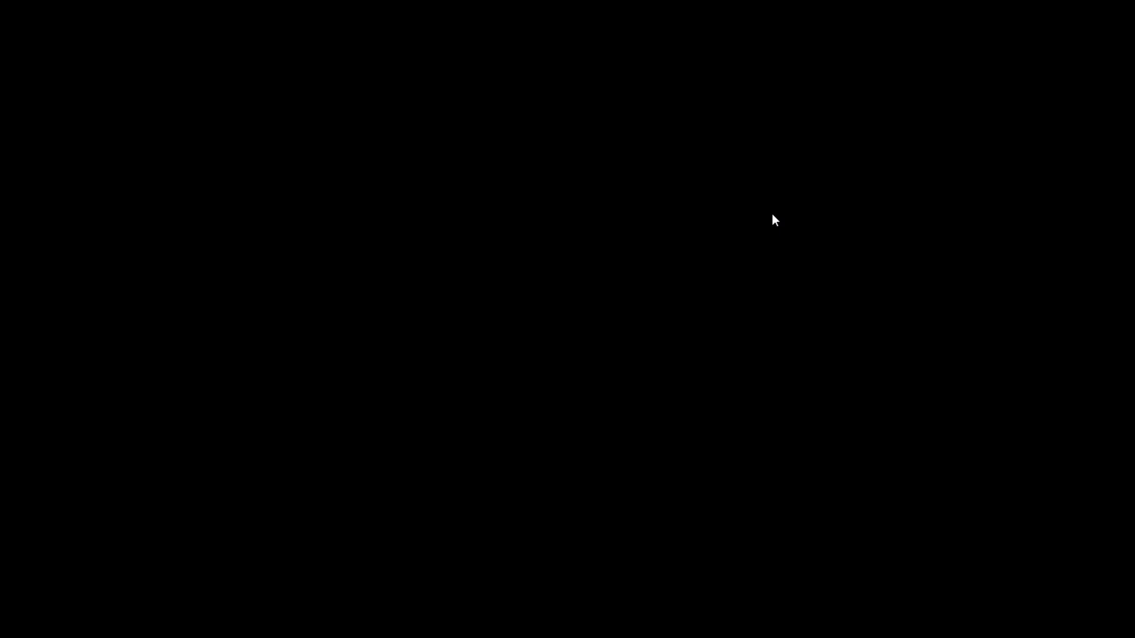
key("alt+y")
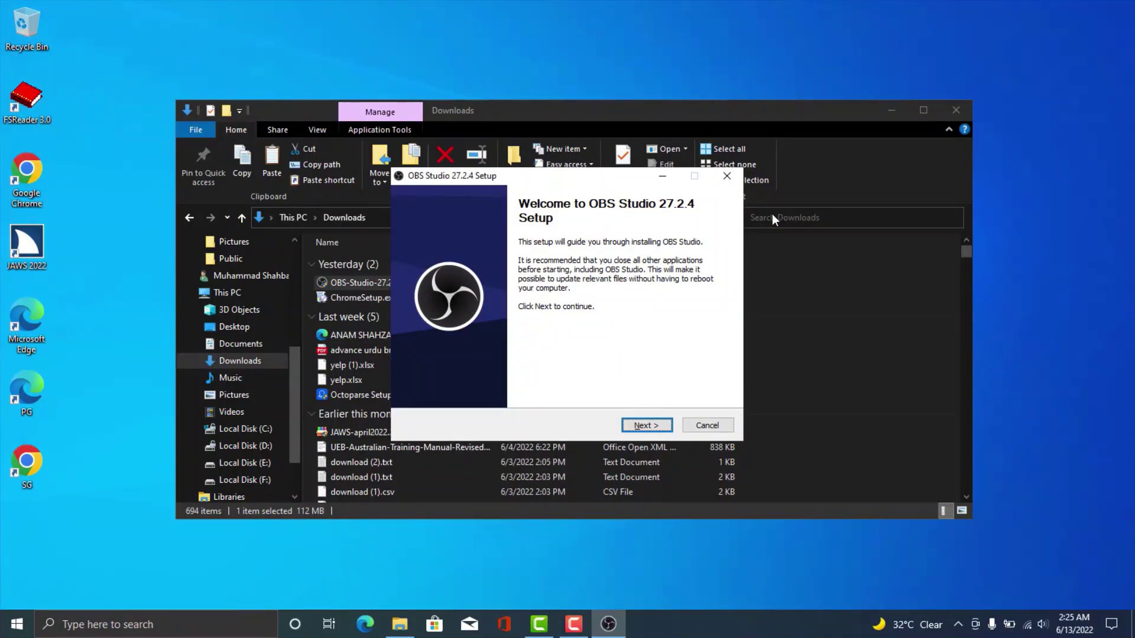
Accept the license information and install OBS Studio 27.2.4 in the folder C:\Program Files\obs-studio.
key("Return")
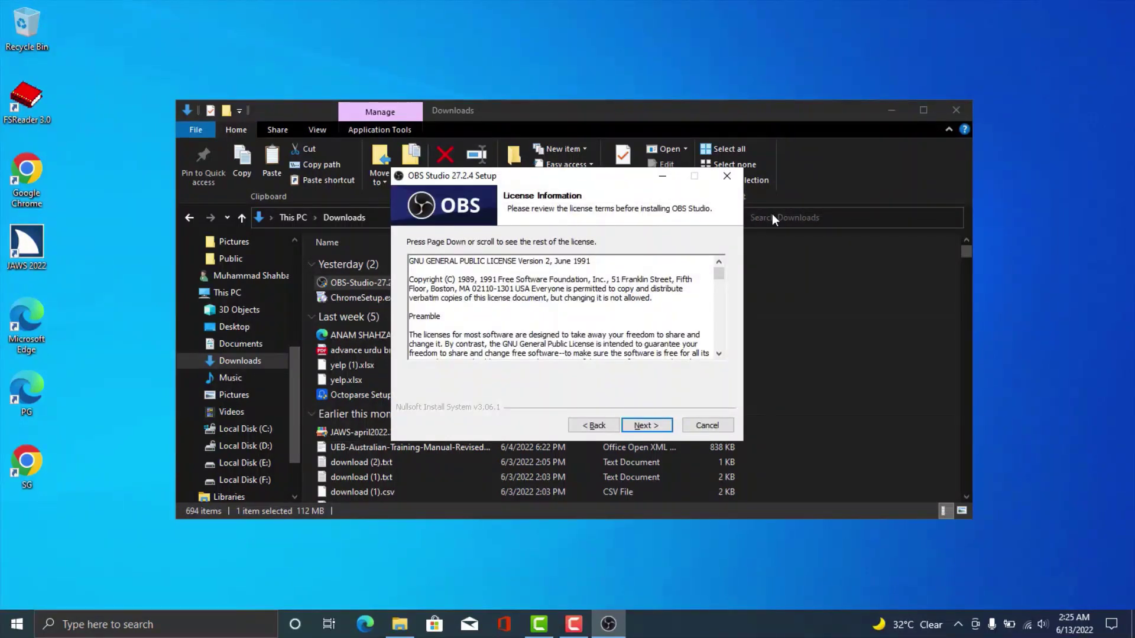
key("ctrl+a")
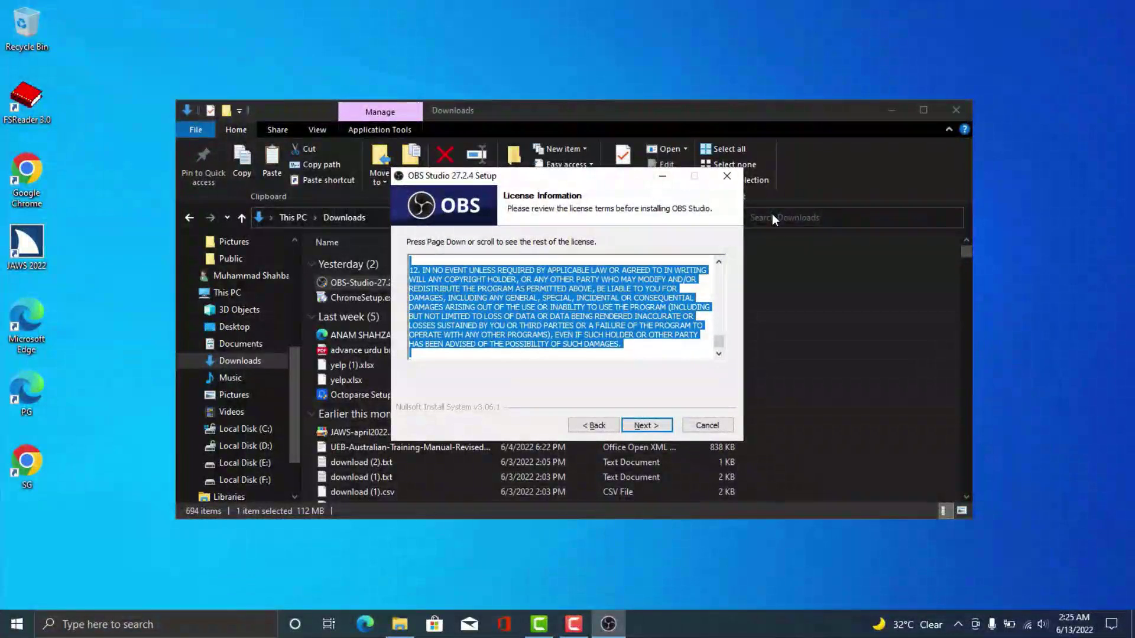
key("Return")
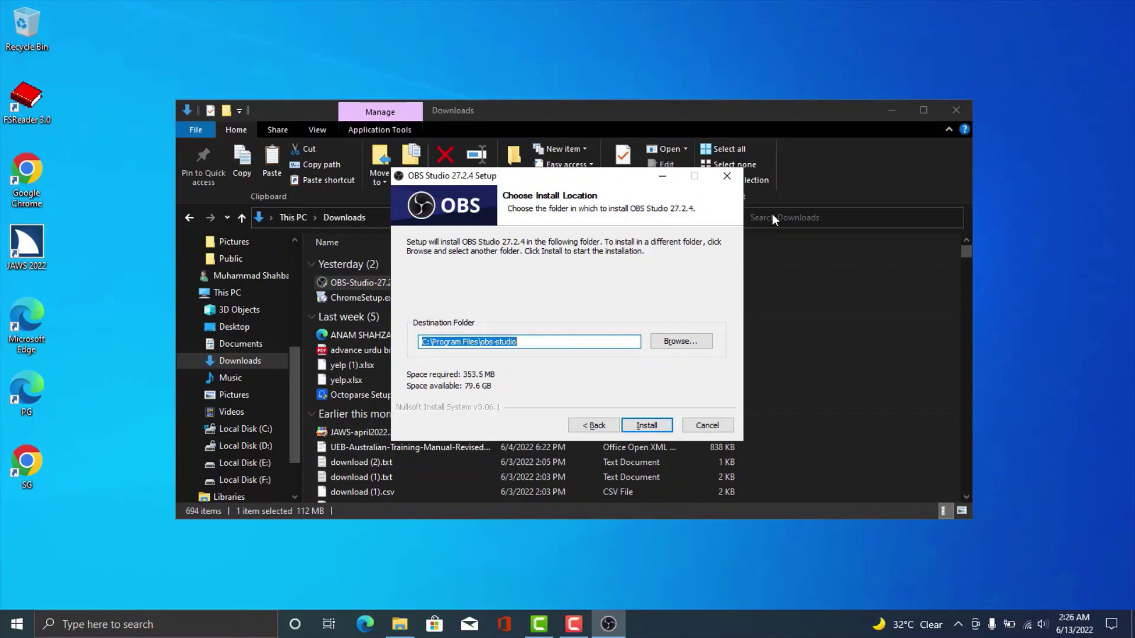
key("Return")
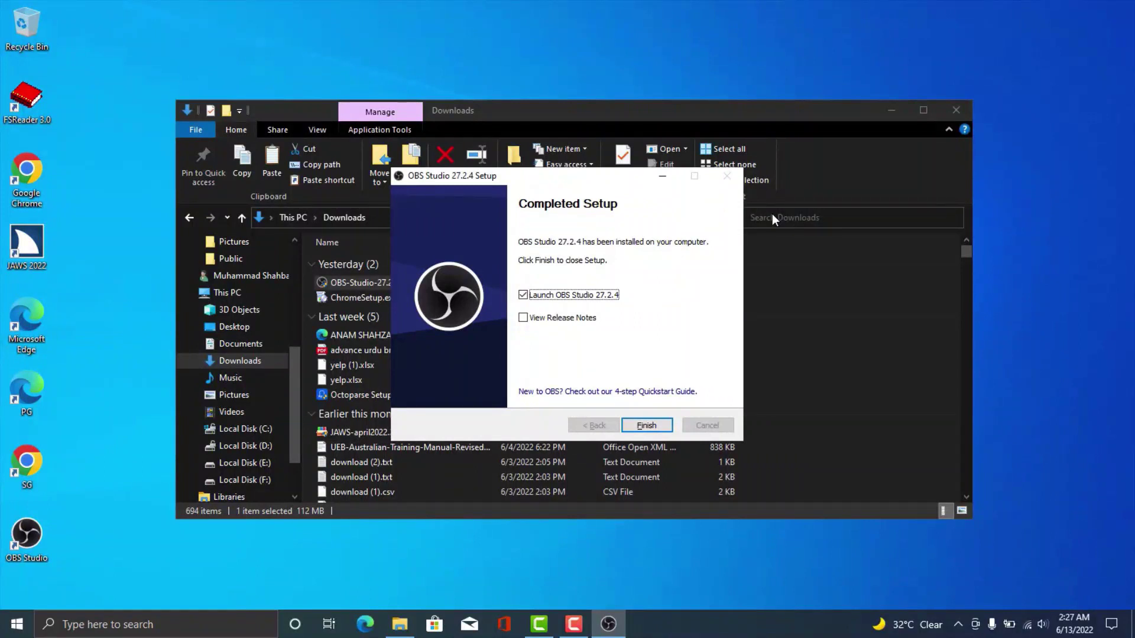
Finish the setup with Launch OBS Studio 27.2.4 enabled, and dismiss the Auto-Configuration Wizard.
key("Tab")
key("Tab")
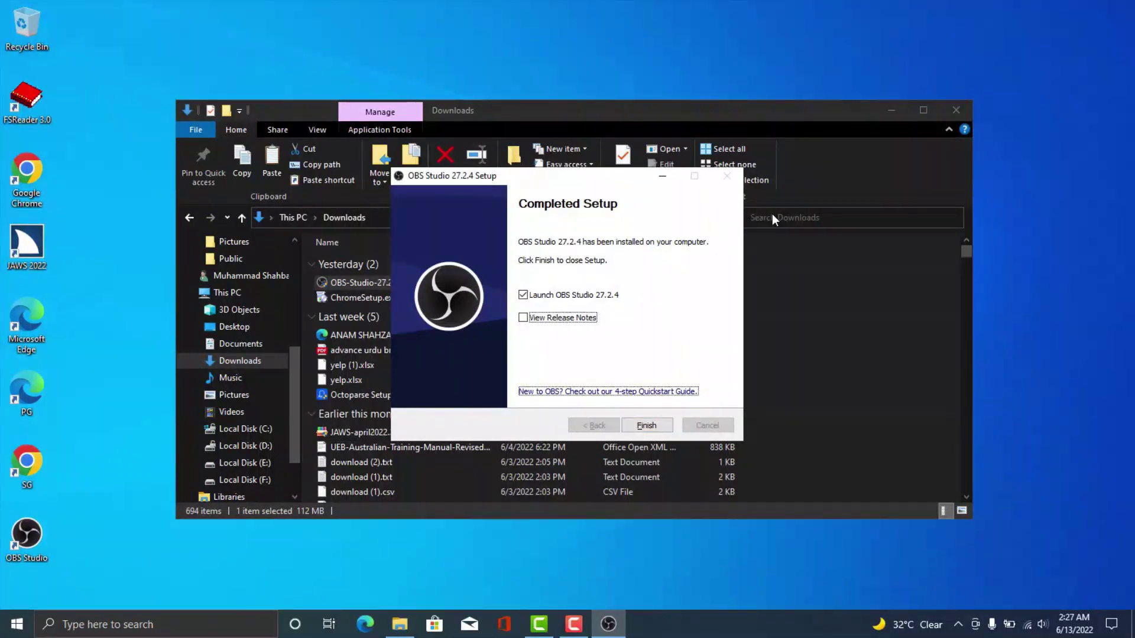
key("Tab")
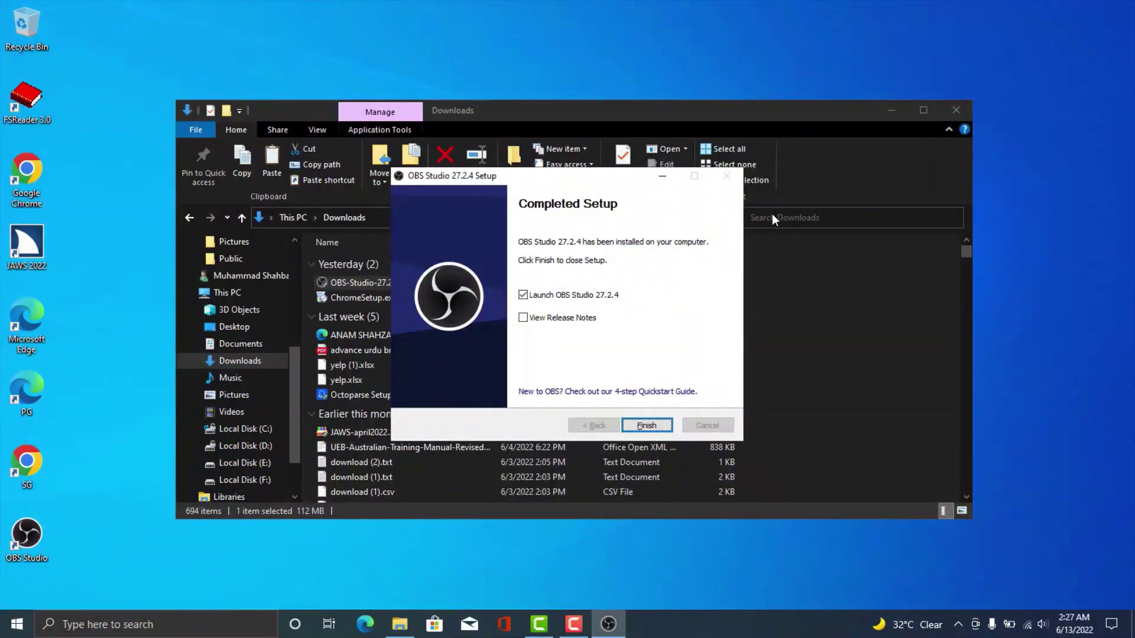
key("Return")
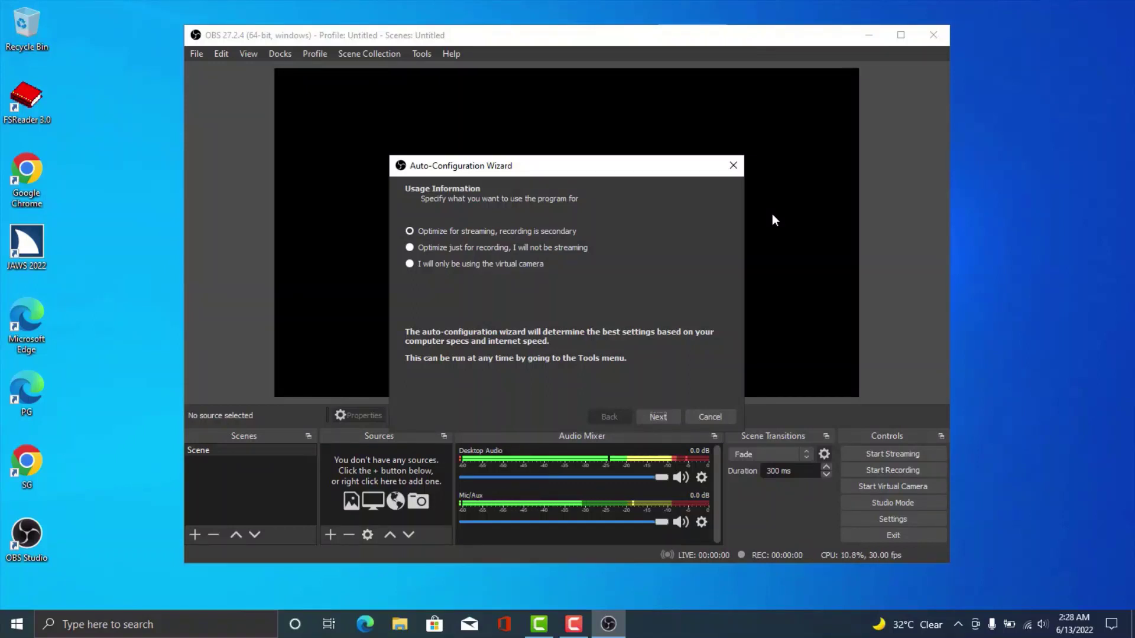
key("Escape")
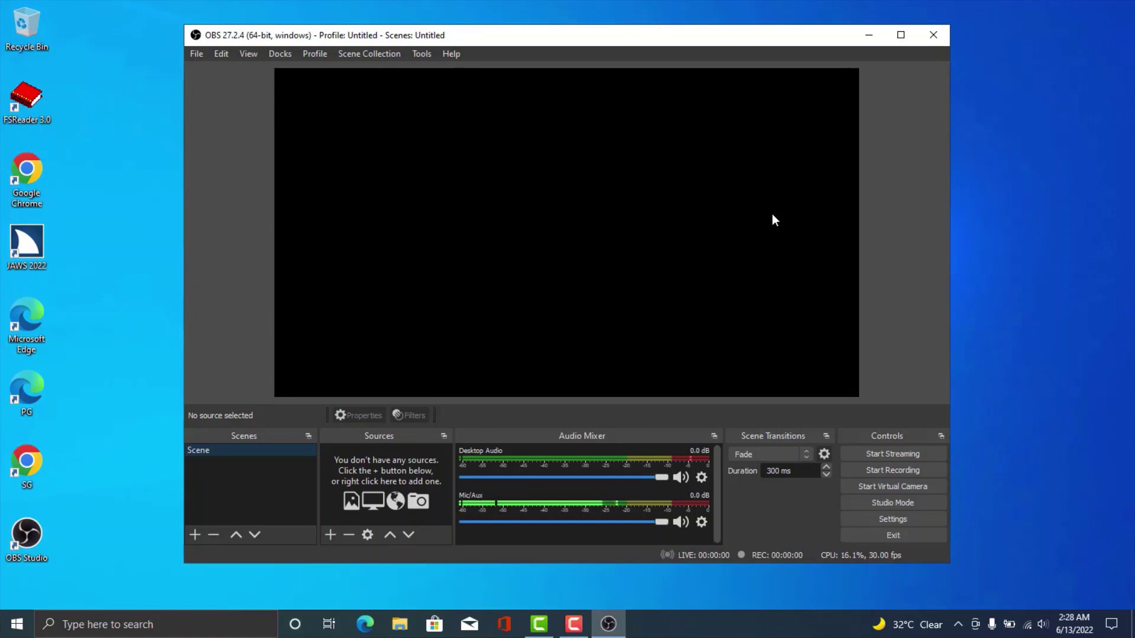
Examine the main OBS window, going from the scenes list through the transition duration to the streaming, recording, virtual camera, Studio Mode, Settings and Exit controls.
key("alt")
key("Tab")
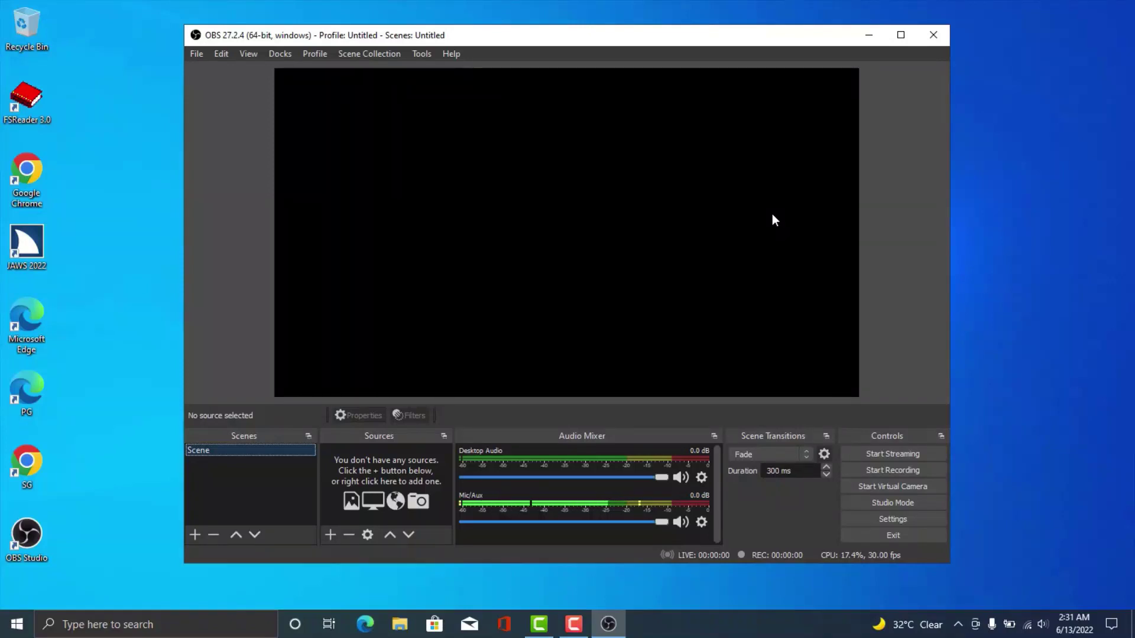
key("Tab")
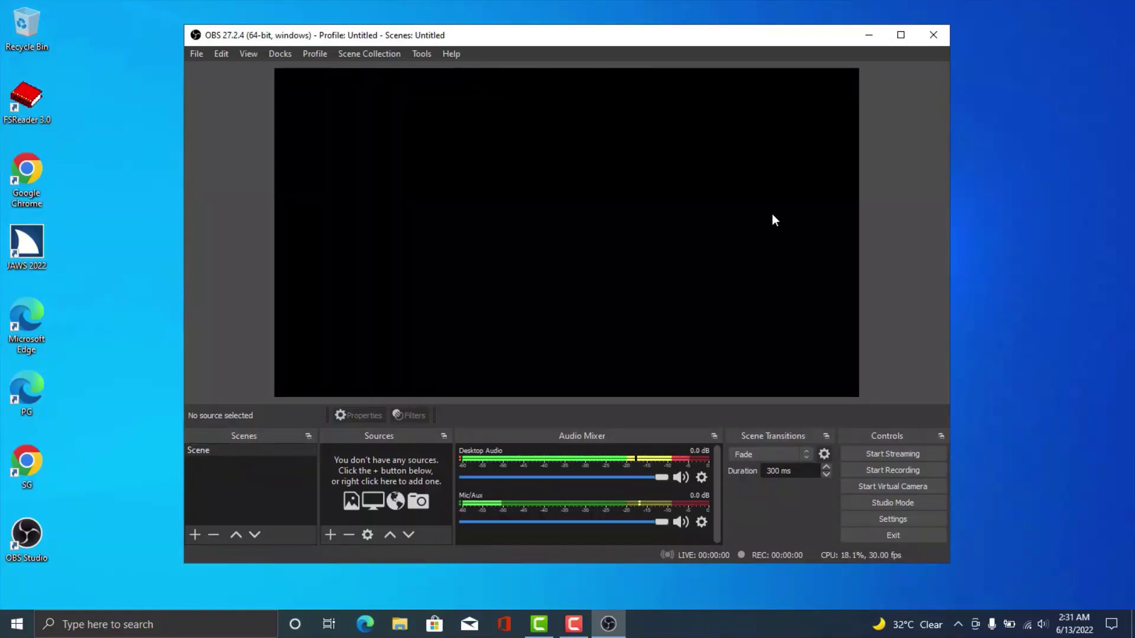
key("Tab")
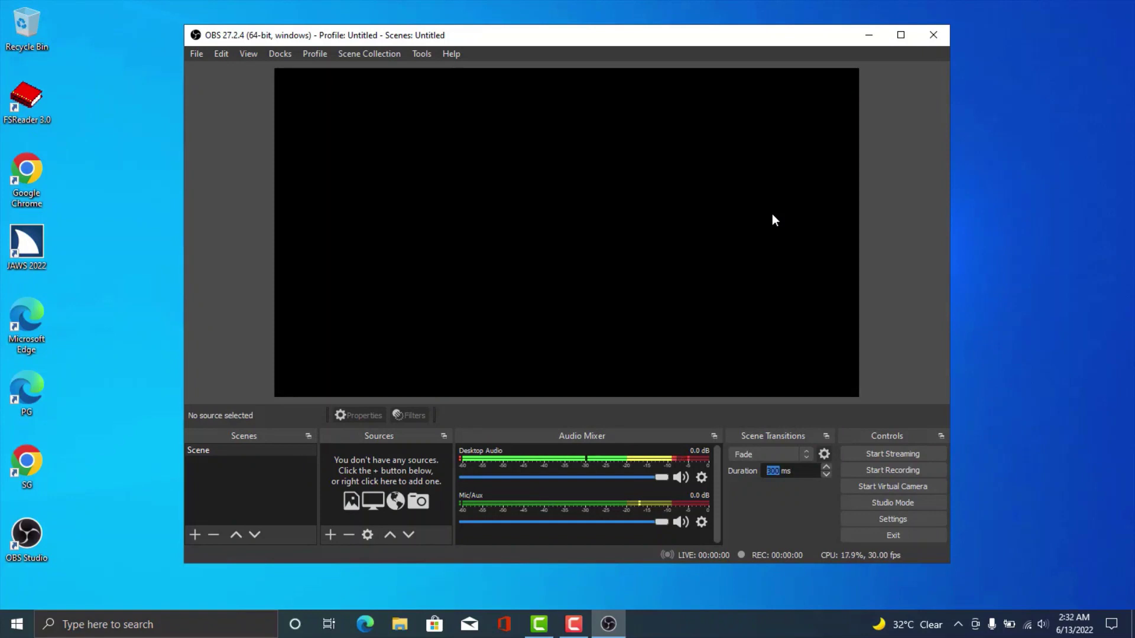
key("Tab")
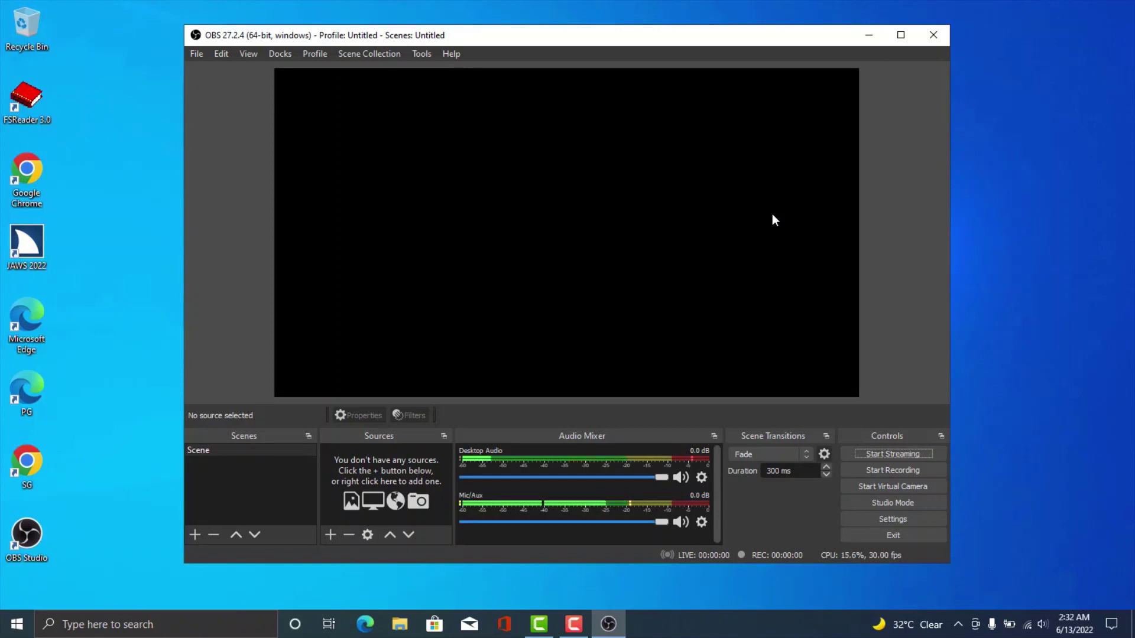
key("Tab")
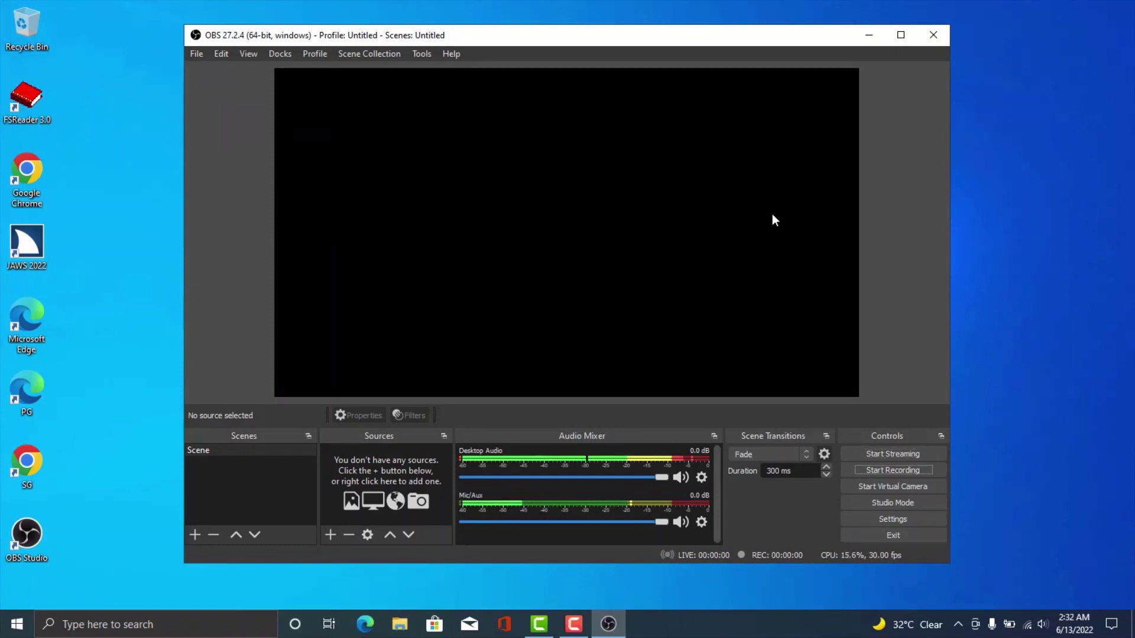
key("Tab")
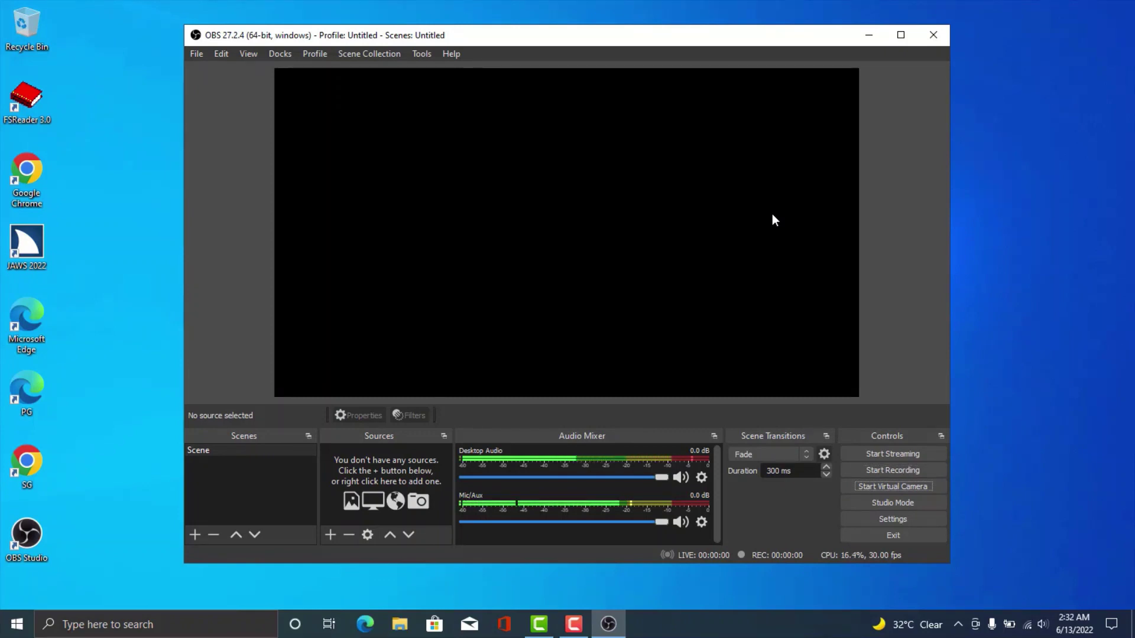
key("Tab")
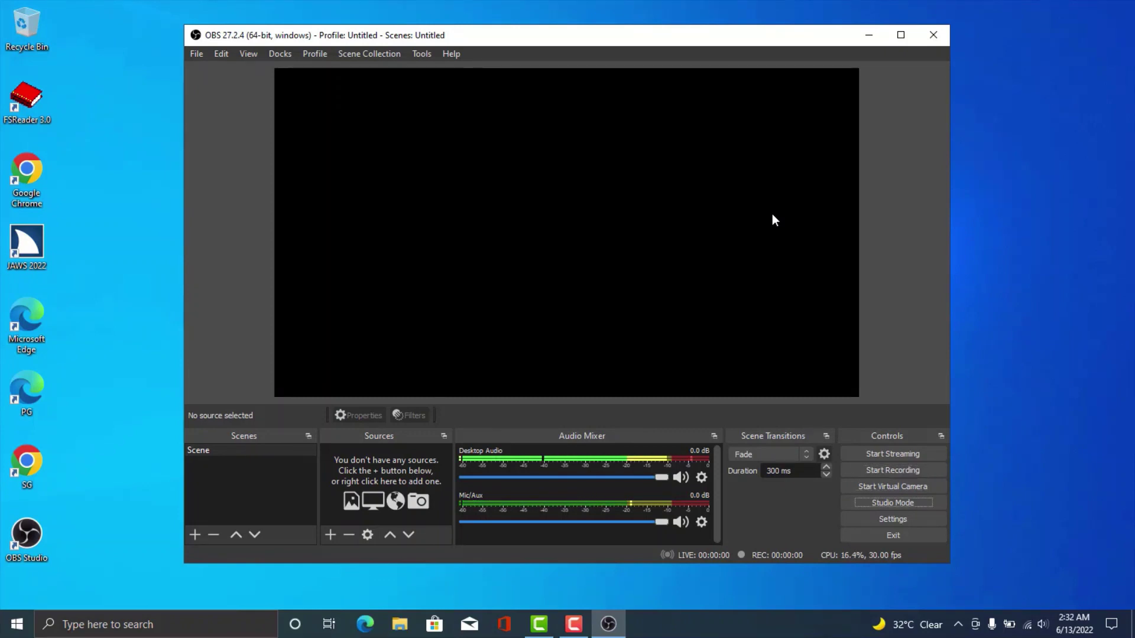
key("Tab")
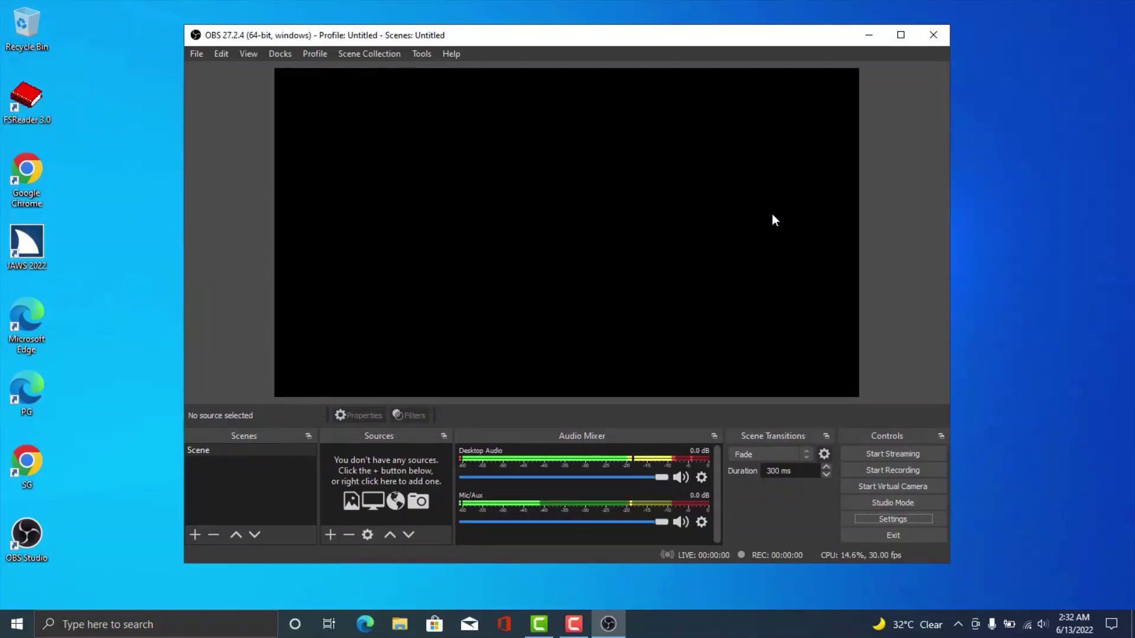
key("Tab")
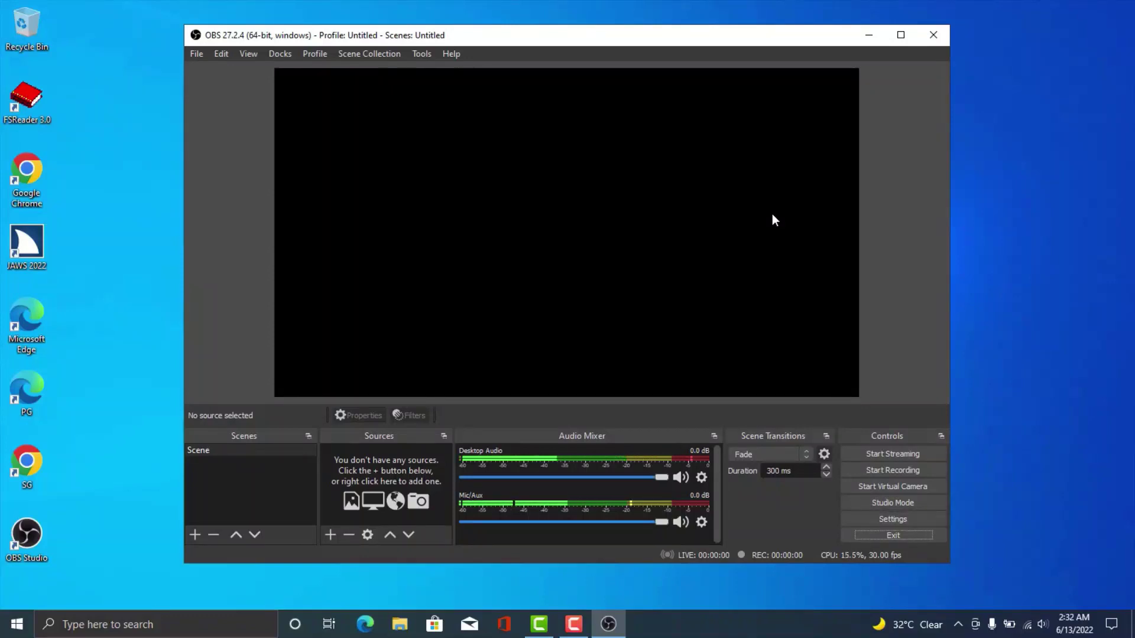